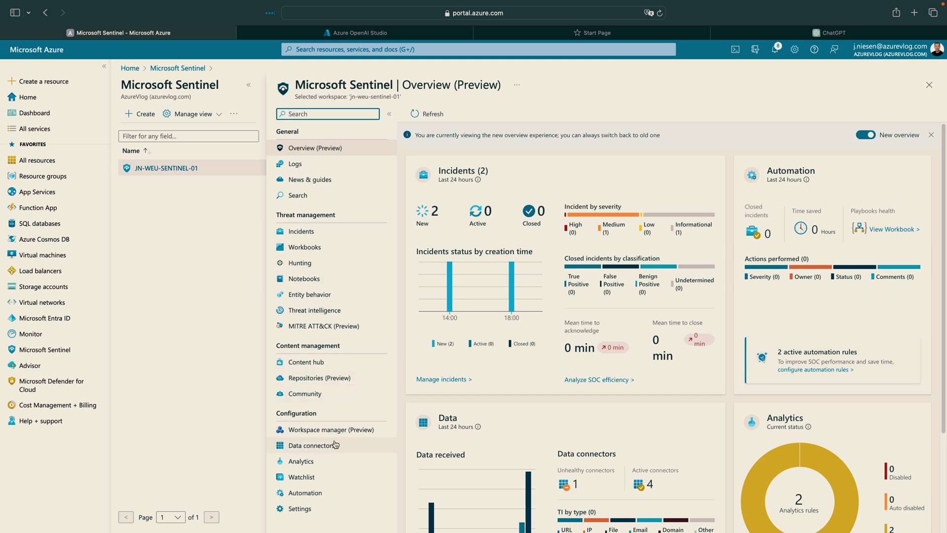
- Review the Archive Incident - Created automation rule in Microsoft Sentinel, and return to the portal home page
left_click(317, 493)
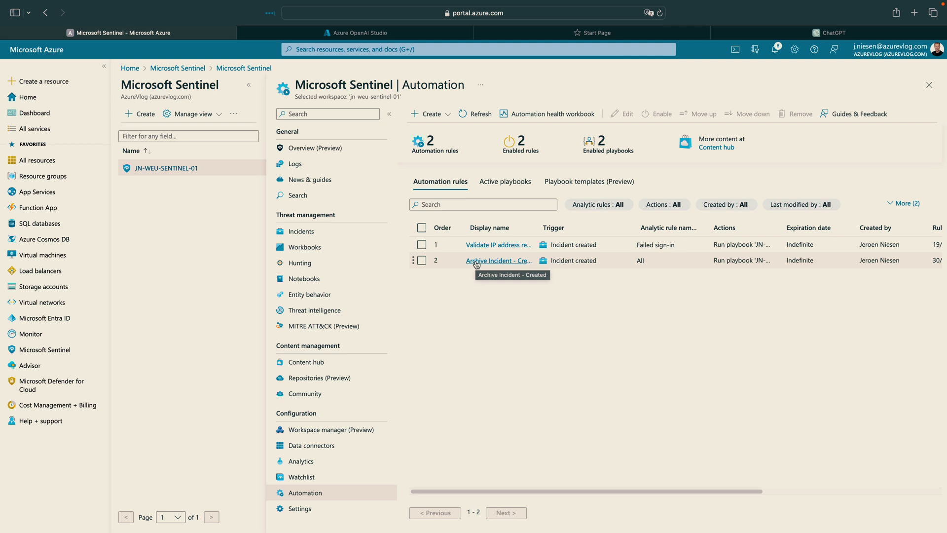
left_click(477, 263)
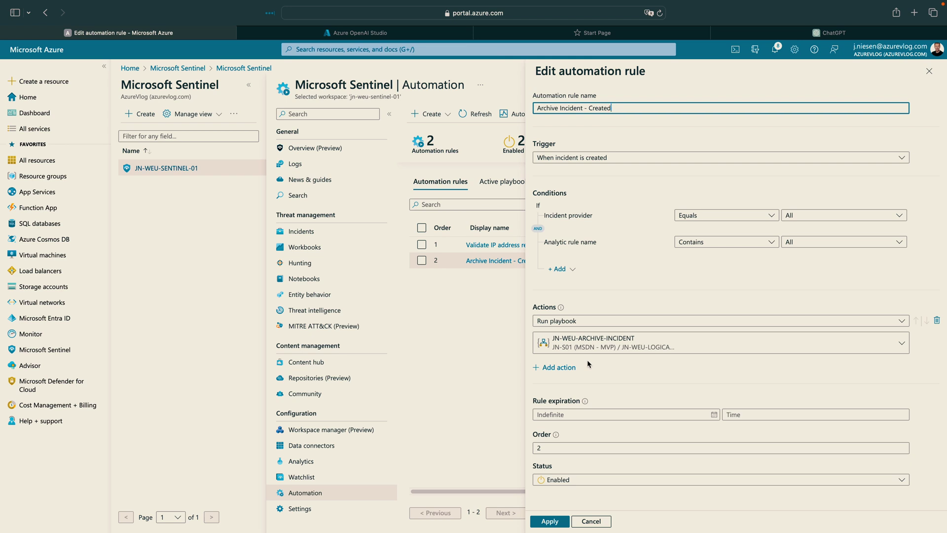
left_click(129, 69)
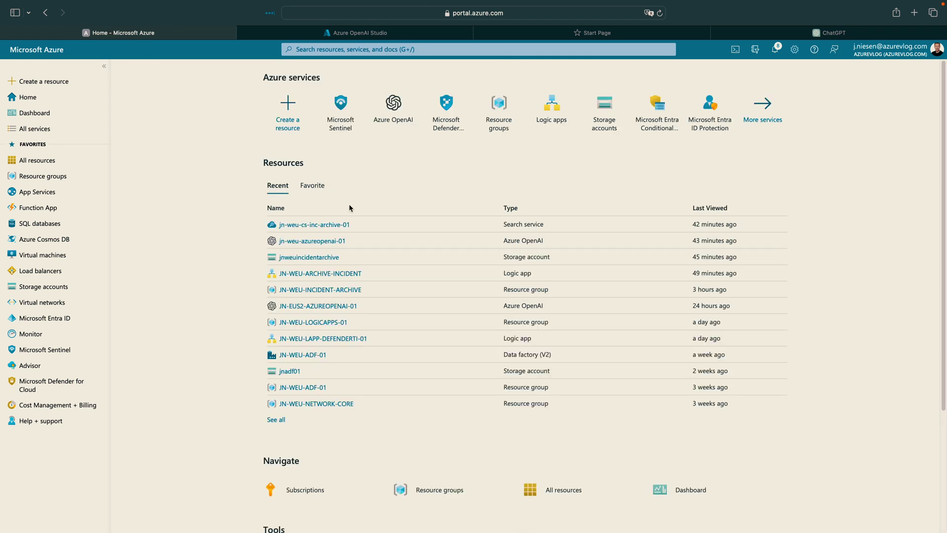
- Open the JN-WEU-ARCHIVE-INCIDENT logic app in the designer and examine its Sentinel trigger, Initialize variable and Create blob (V2) steps
left_click(340, 274)
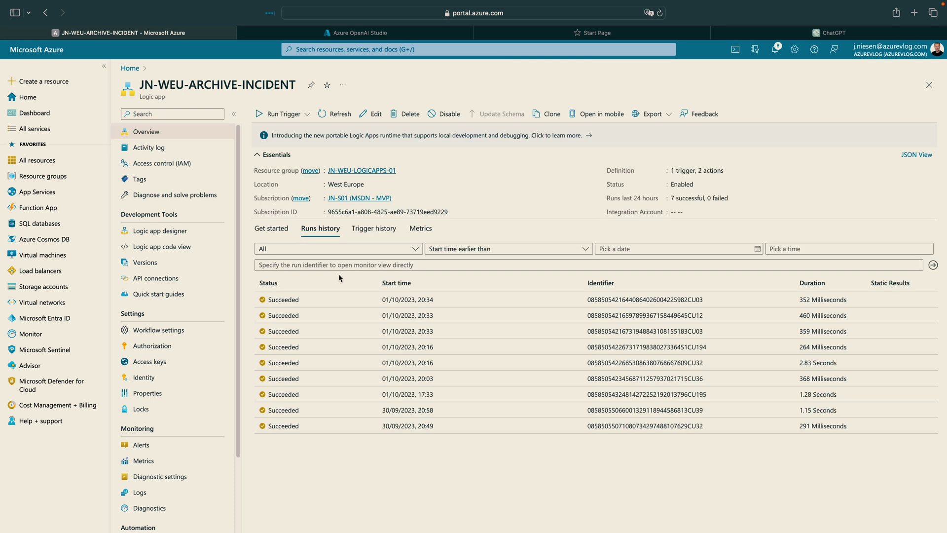
left_click(371, 115)
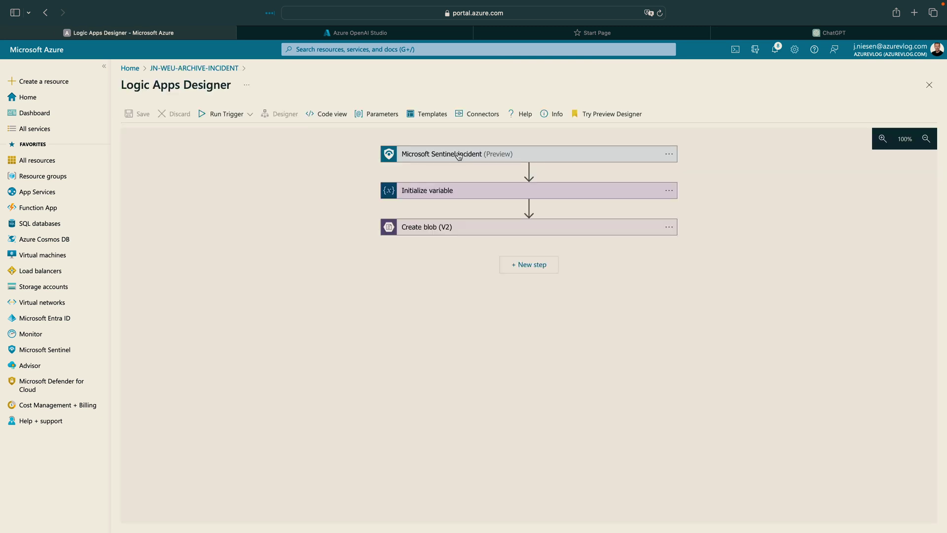
left_click(461, 155)
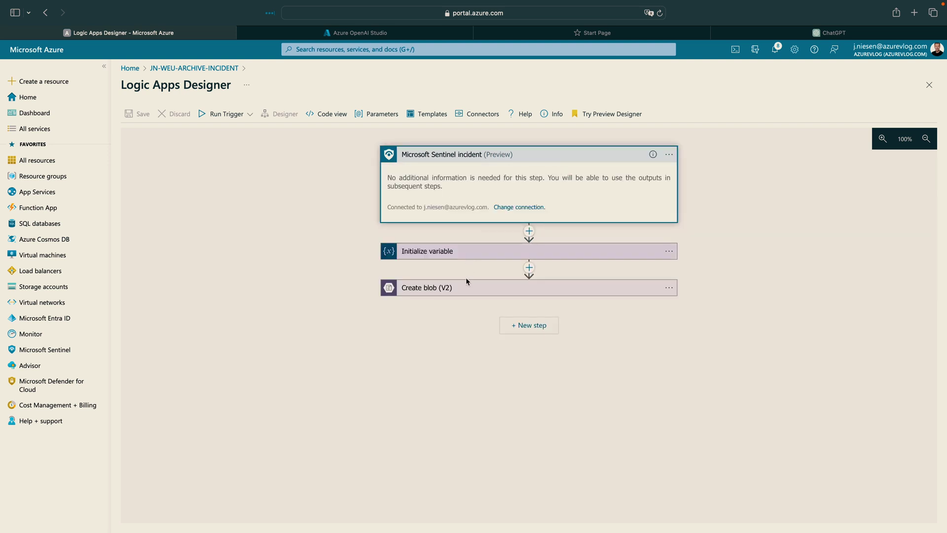
left_click(470, 259)
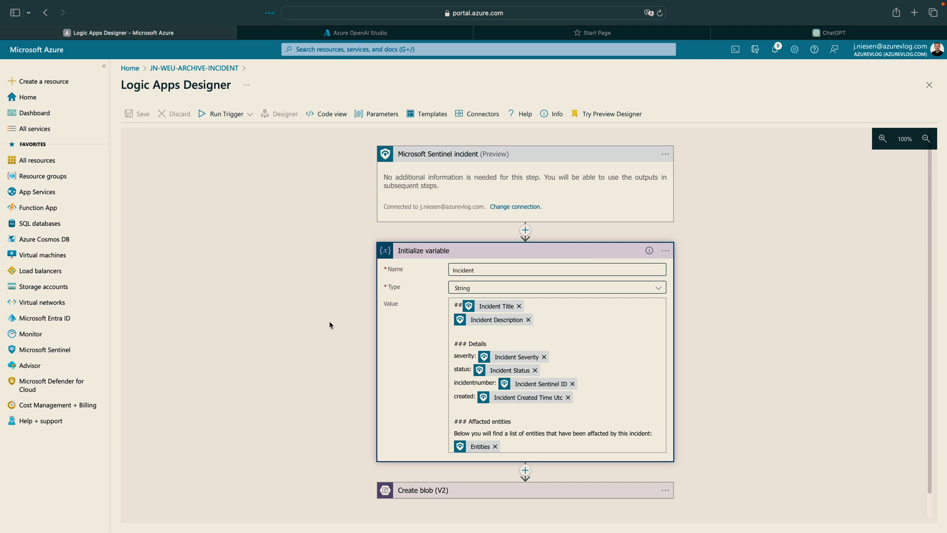
left_click(453, 486)
scroll(367, 415, "down", 2)
scroll(367, 419, "down", 5)
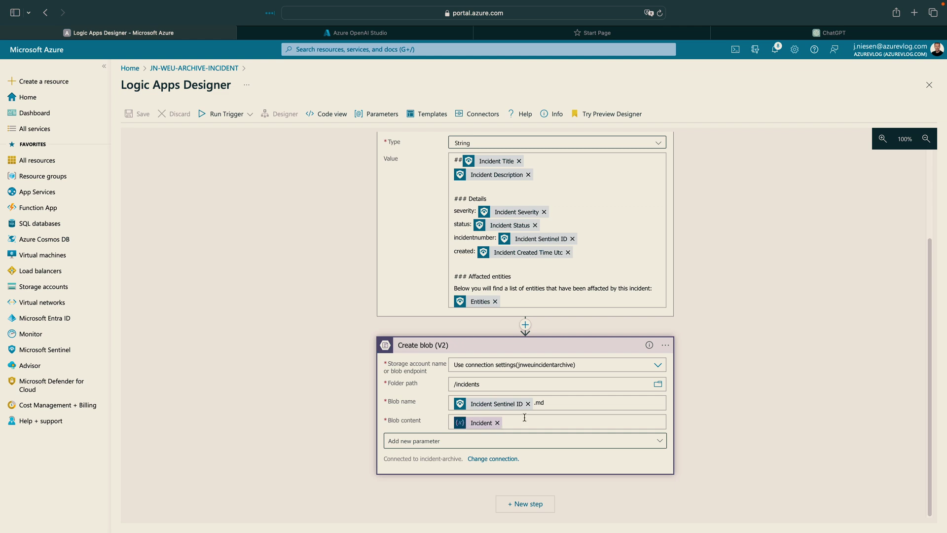
scroll(525, 417, "up", 2)
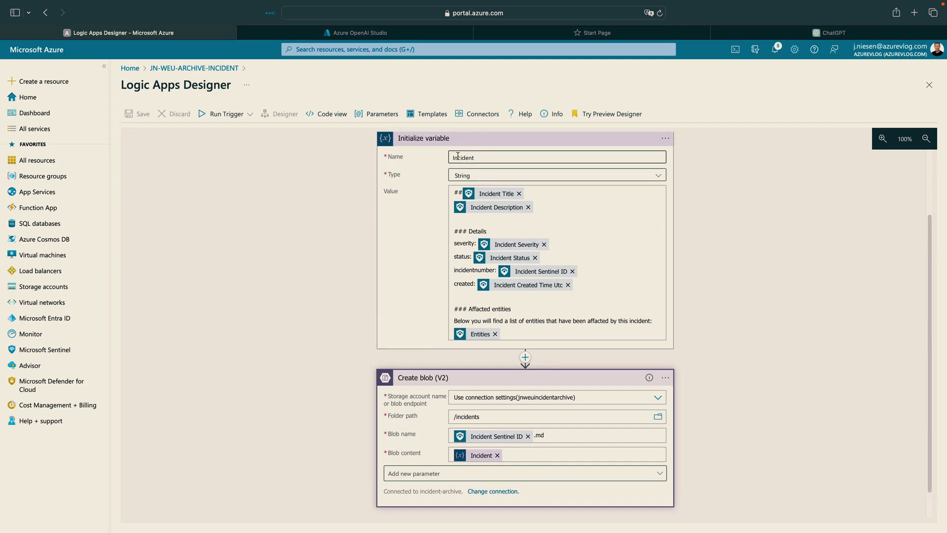
- Open the incidents blob container in the jnweuincidentarchive storage account and view the properties of 30.md
left_click(131, 68)
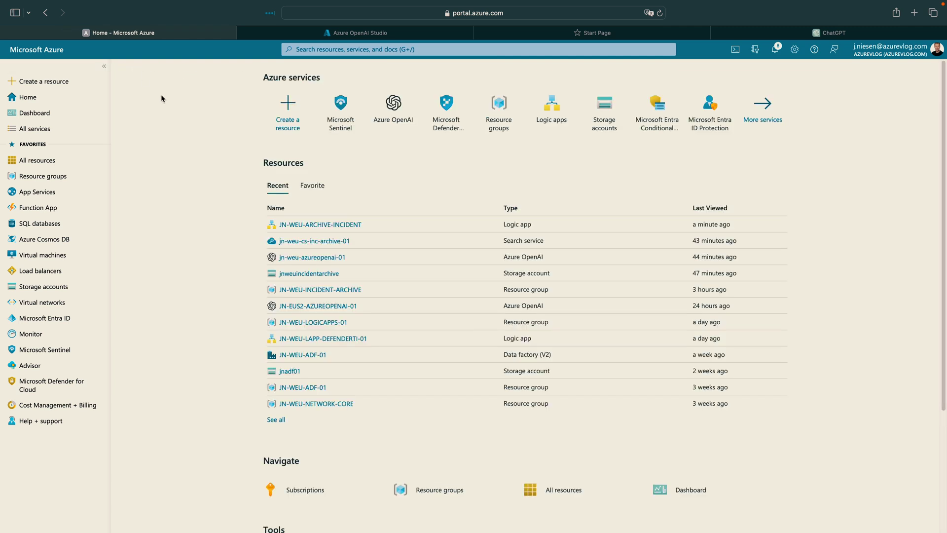
left_click(303, 275)
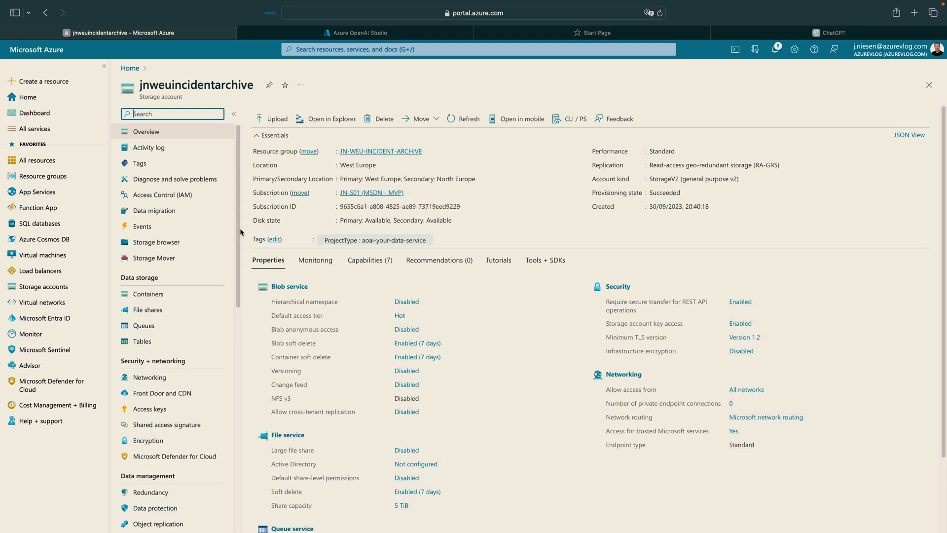
left_click(182, 243)
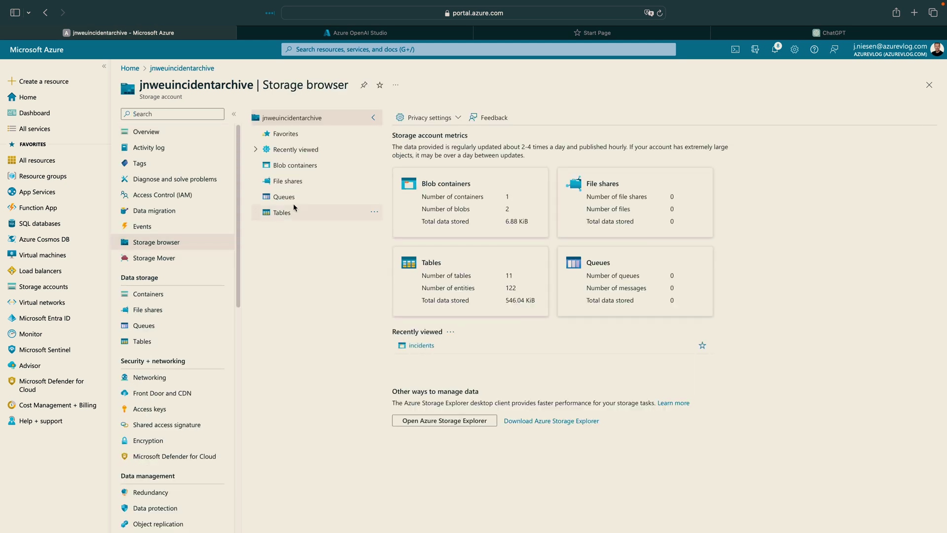
left_click(295, 167)
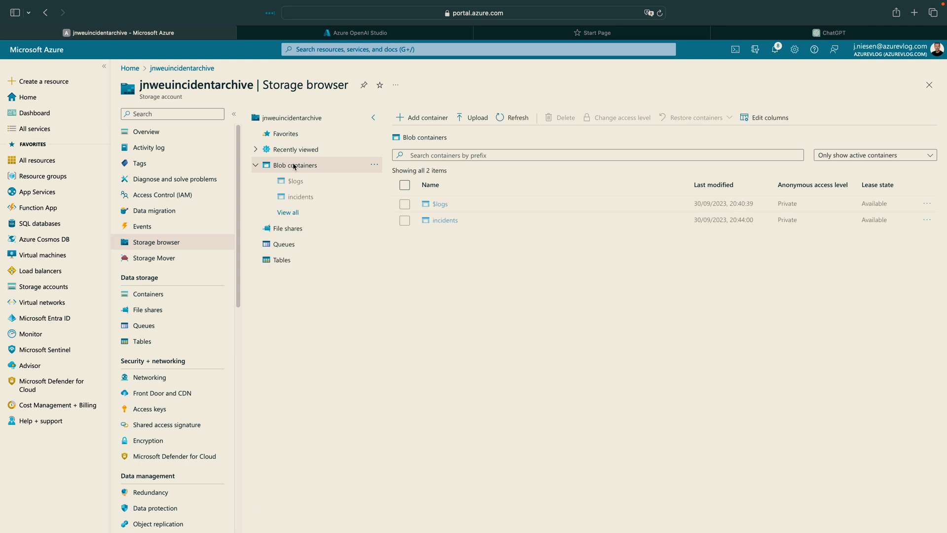
left_click(446, 221)
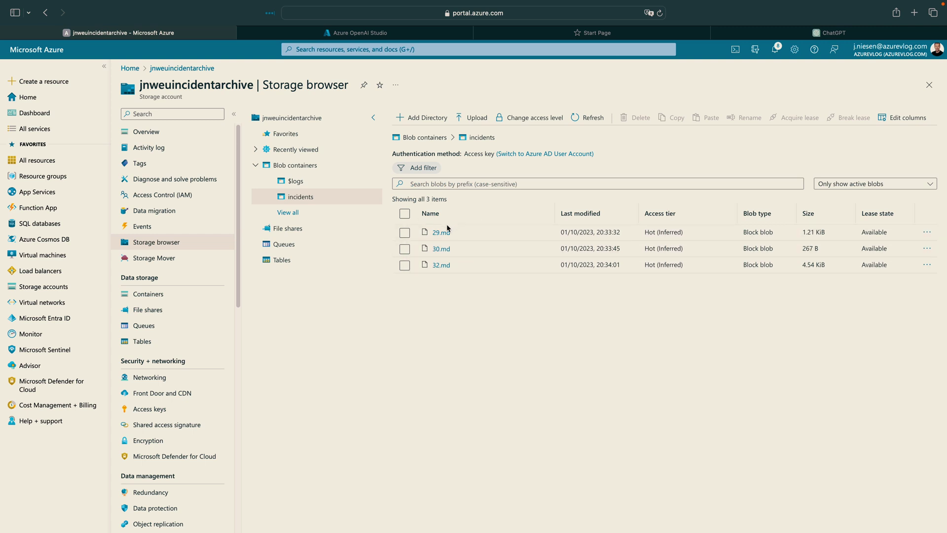
left_click(445, 253)
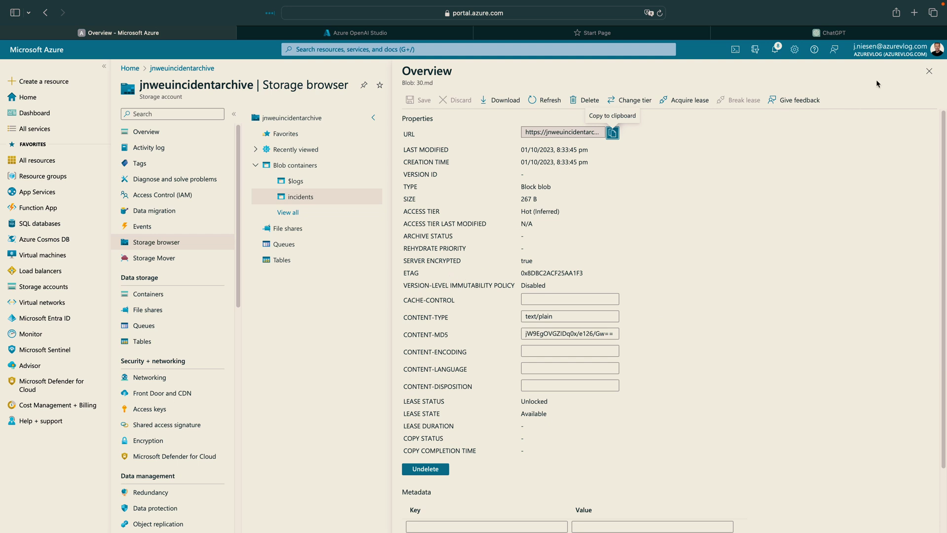
left_click(929, 71)
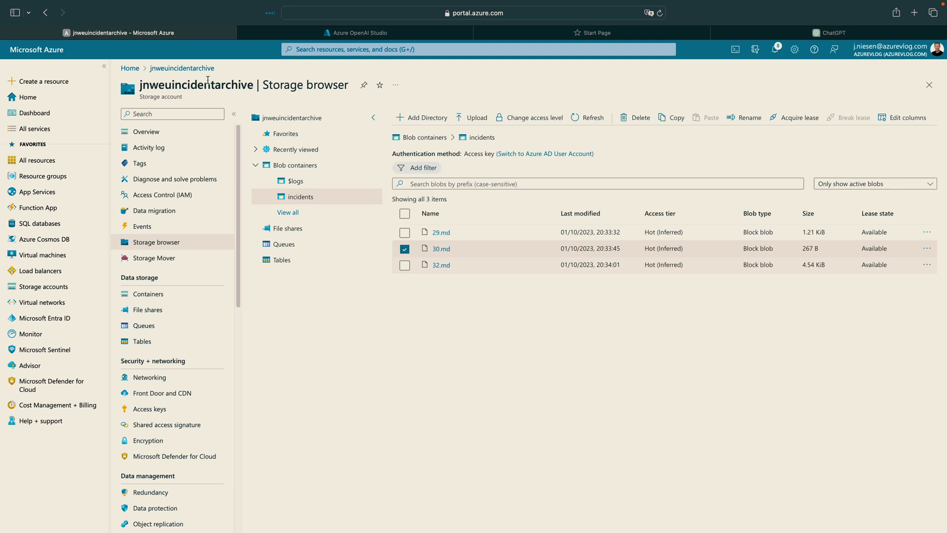
- Open the overview of the jn-weu-azureopenai-01 Azure OpenAI resource from the portal home page
left_click(130, 68)
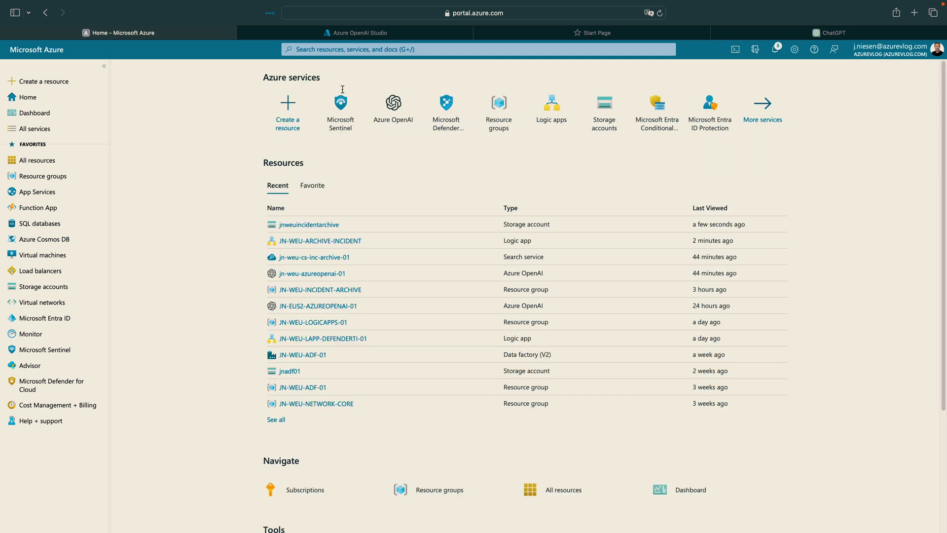
left_click(409, 109)
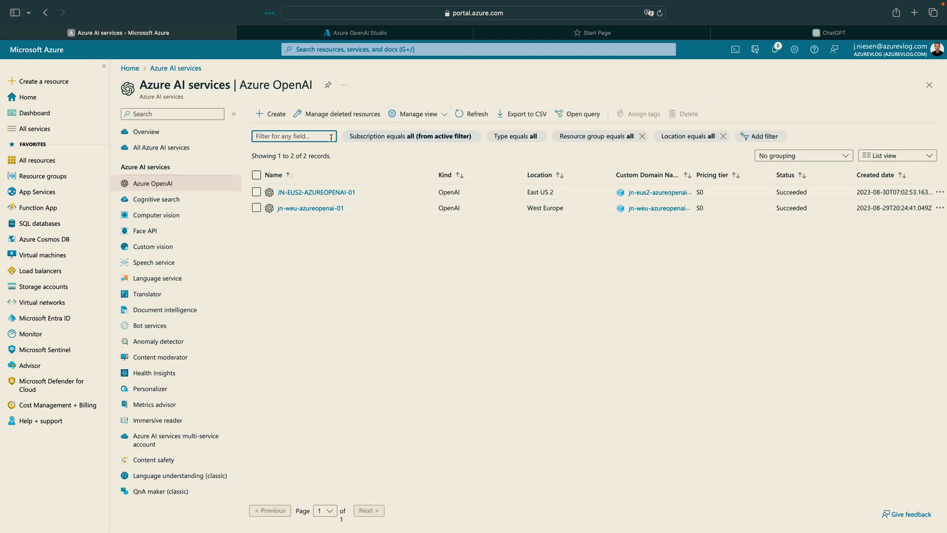
left_click(311, 208)
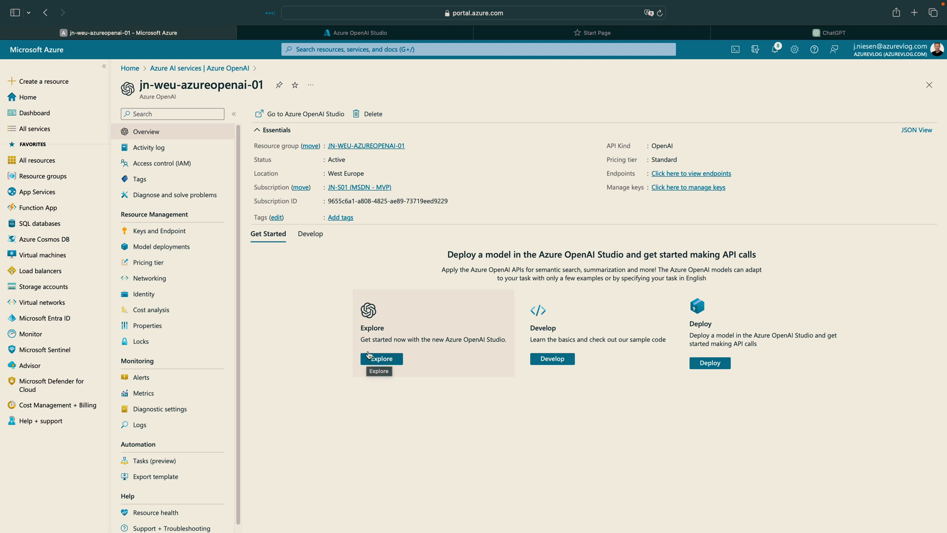
- Switch to Azure OpenAI Studio and remove the existing grounding data source from the Chat playground
left_click(382, 35)
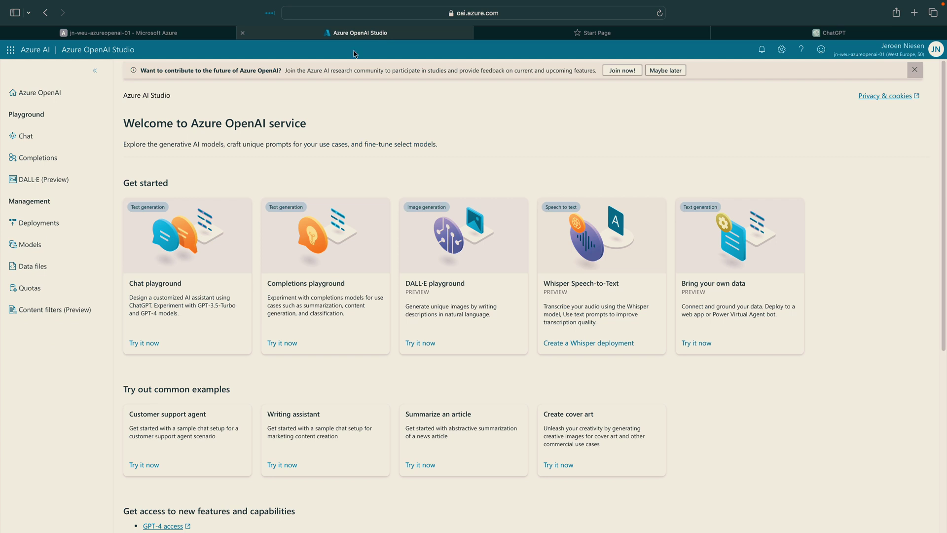
left_click(56, 141)
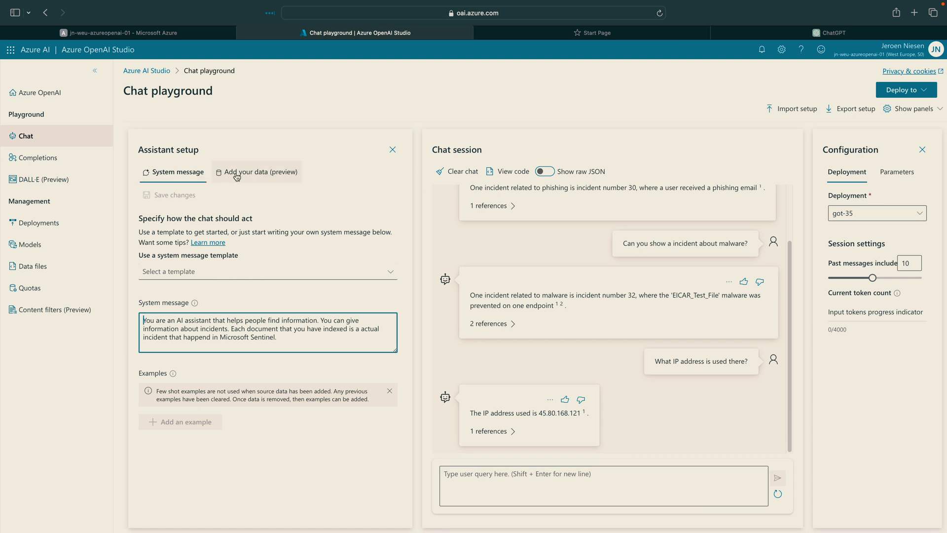
left_click(235, 177)
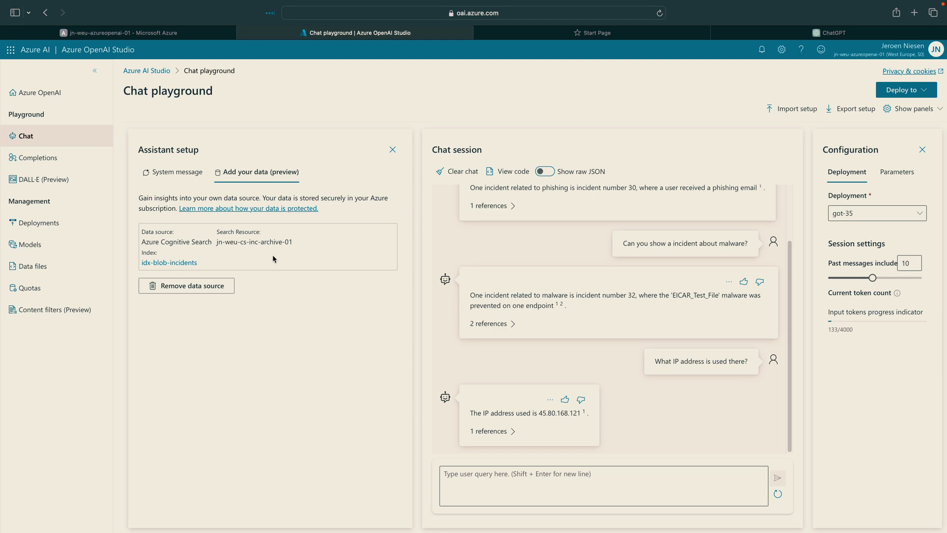
left_click(223, 290)
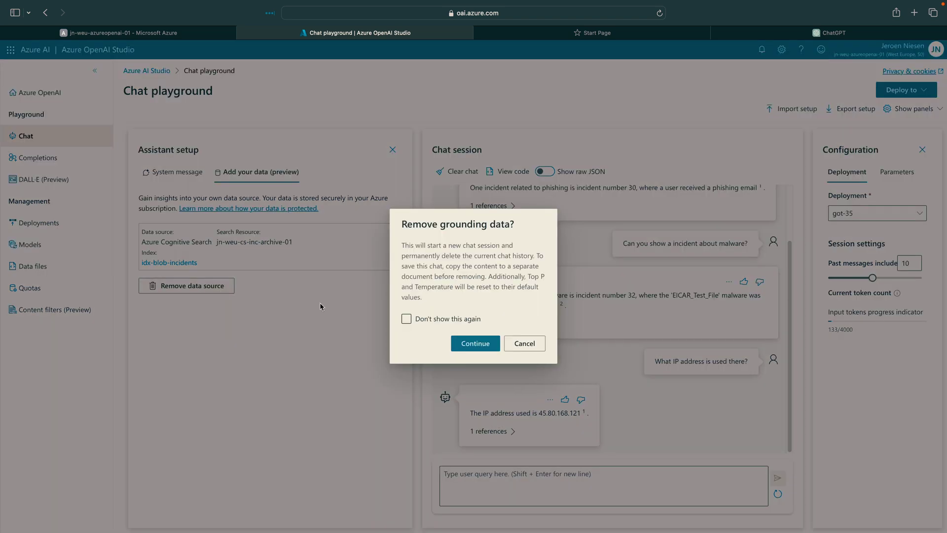
left_click(486, 345)
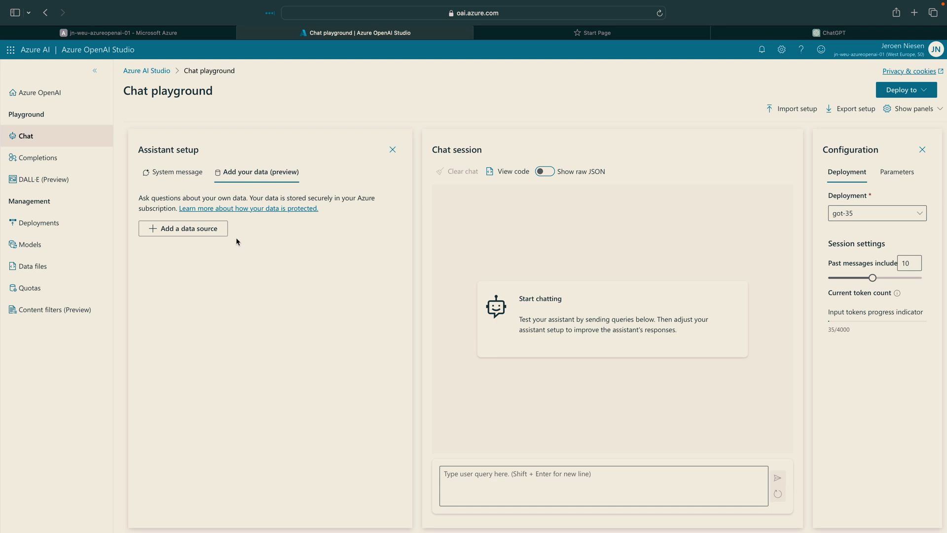
- Begin adding a data source to the chat assistant, with Azure Blob Storage as its type
left_click(210, 230)
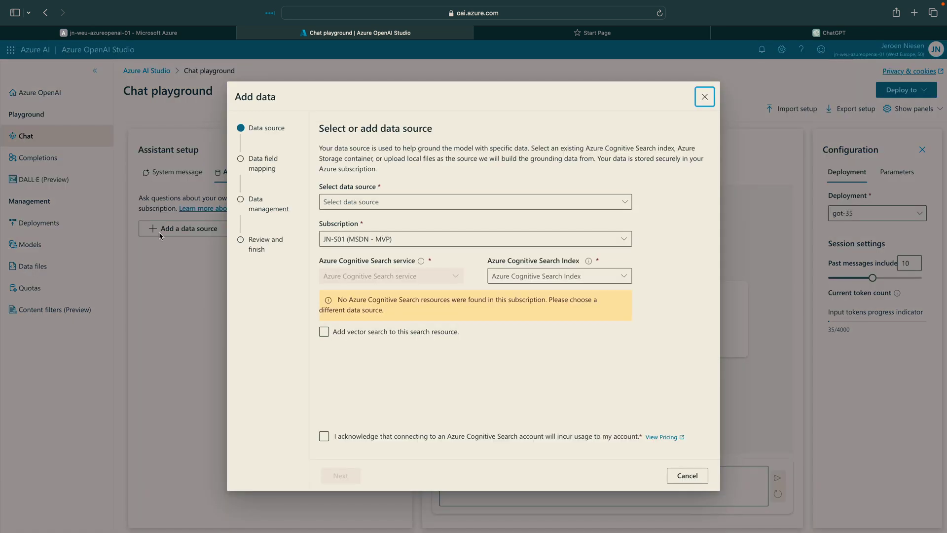
left_click(623, 206)
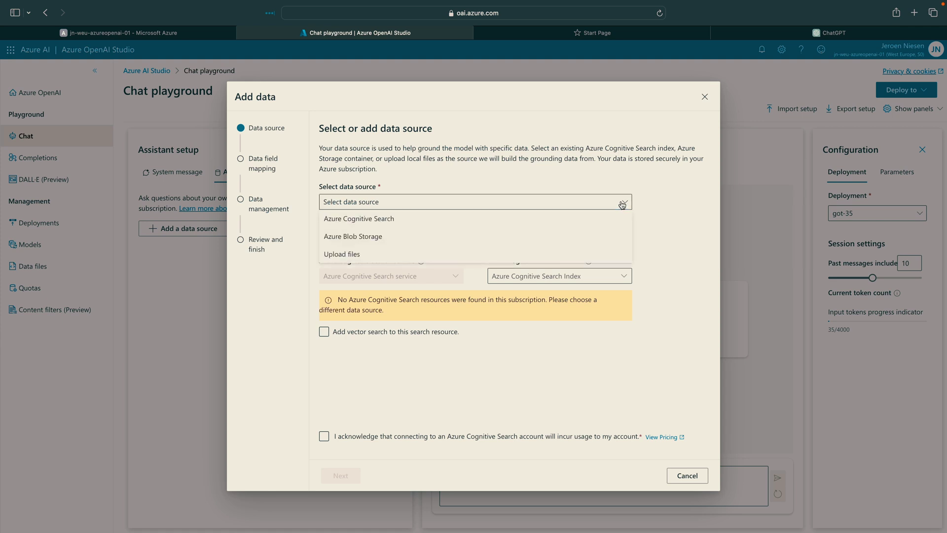
left_click(353, 236)
left_click(555, 203)
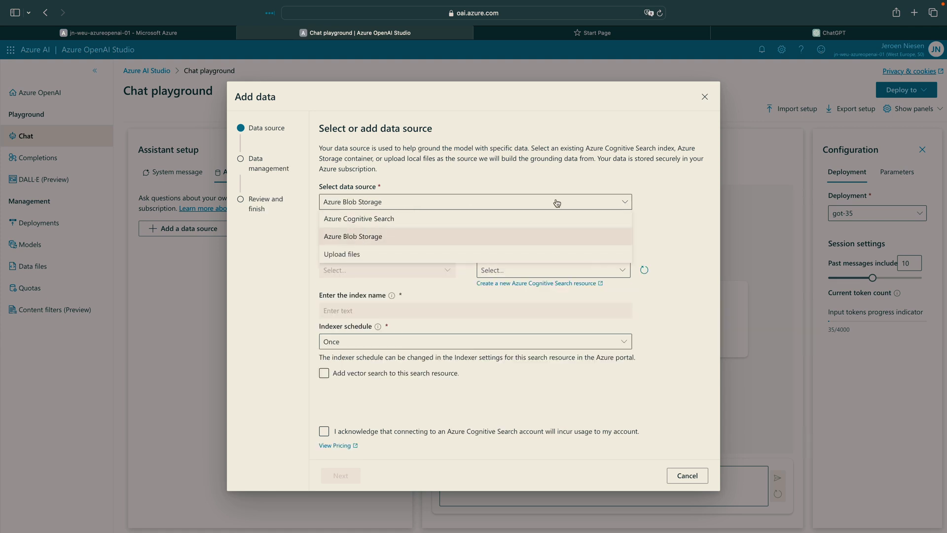
left_click(360, 239)
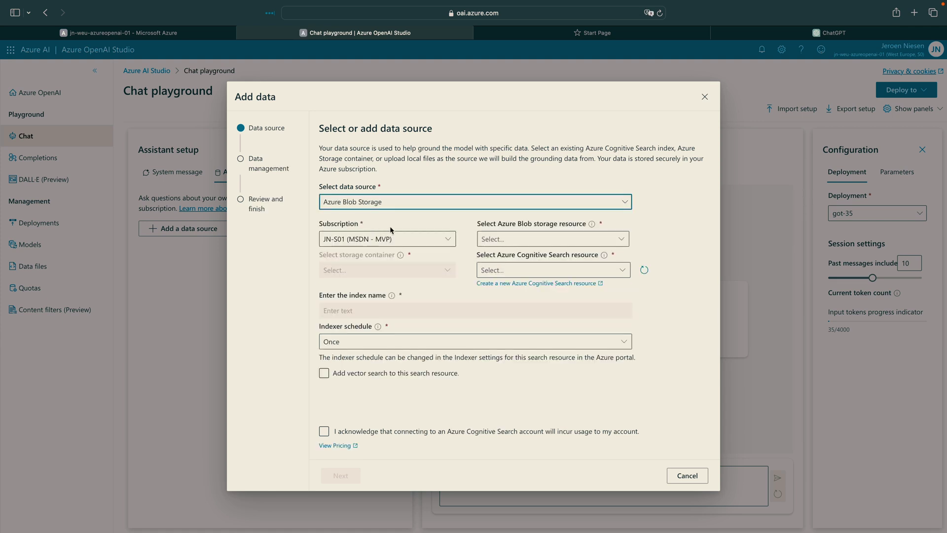
- Select the jnweuincidentarchive blob storage resource, the incidents container and the jn-weu-cs-inc-archive-01 Azure Cognitive Search resource
left_click(621, 239)
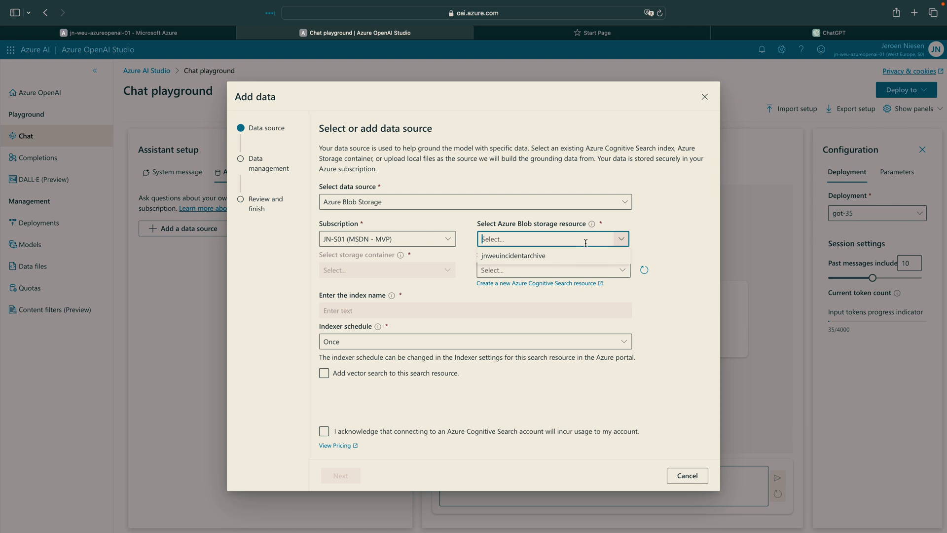
left_click(494, 257)
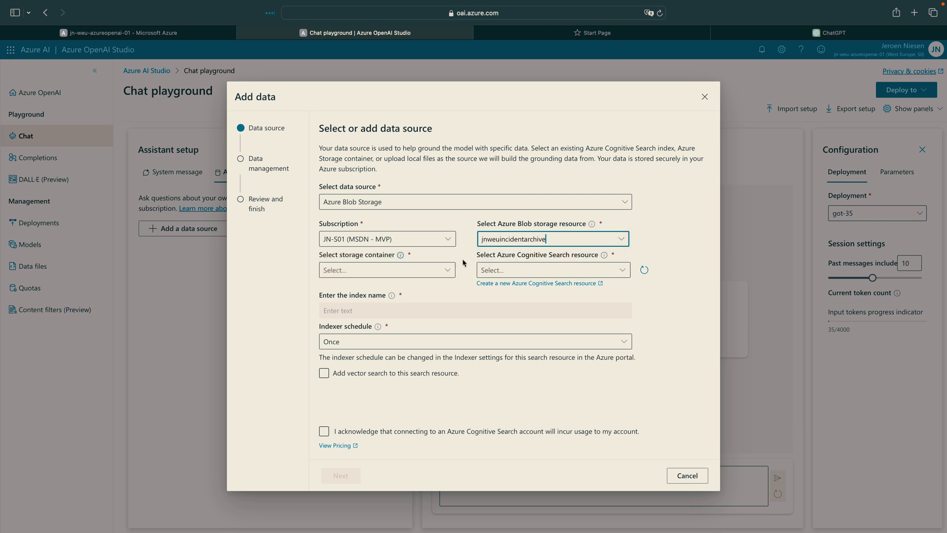
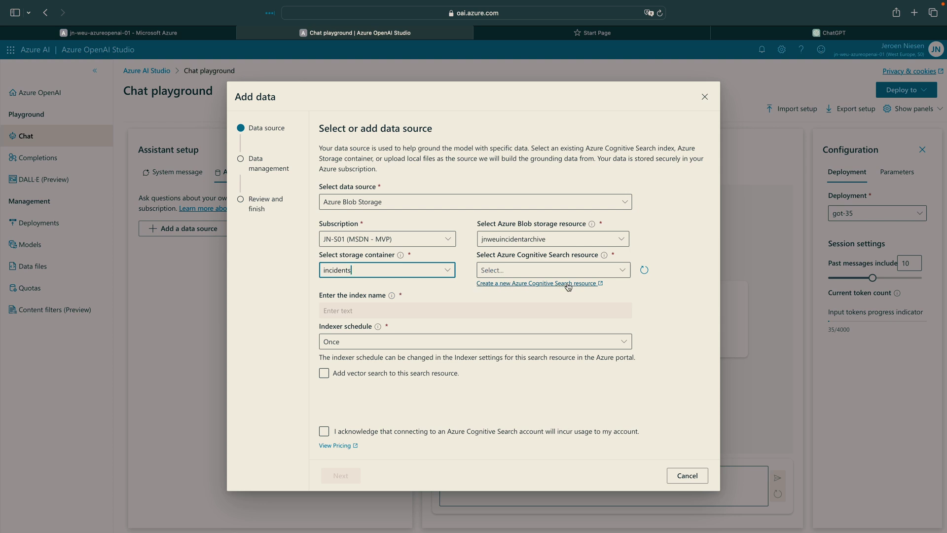
left_click(616, 270)
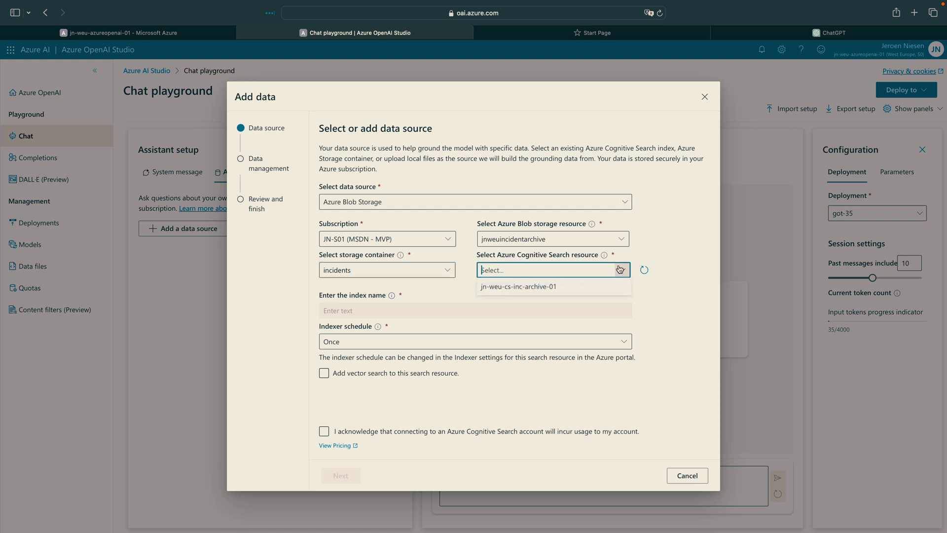
left_click(490, 285)
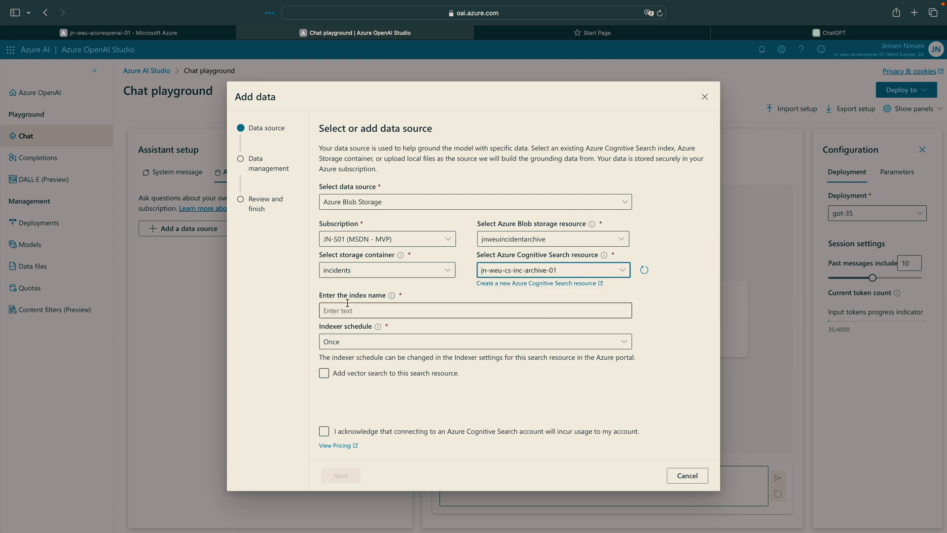
- Name the search index idx-incidents-2 and set its indexer schedule to Hourly
left_click(346, 309)
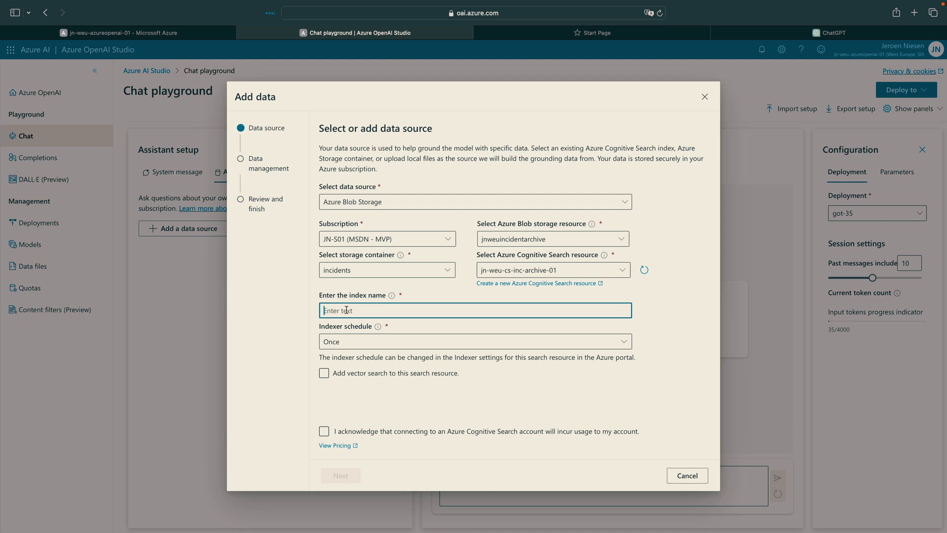
type("idx-incidents-2")
left_click(624, 342)
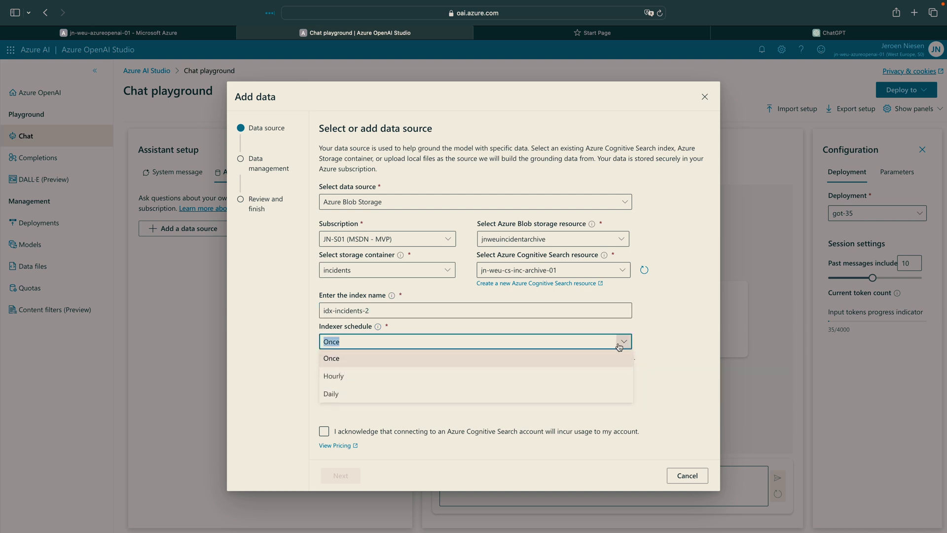
left_click(351, 376)
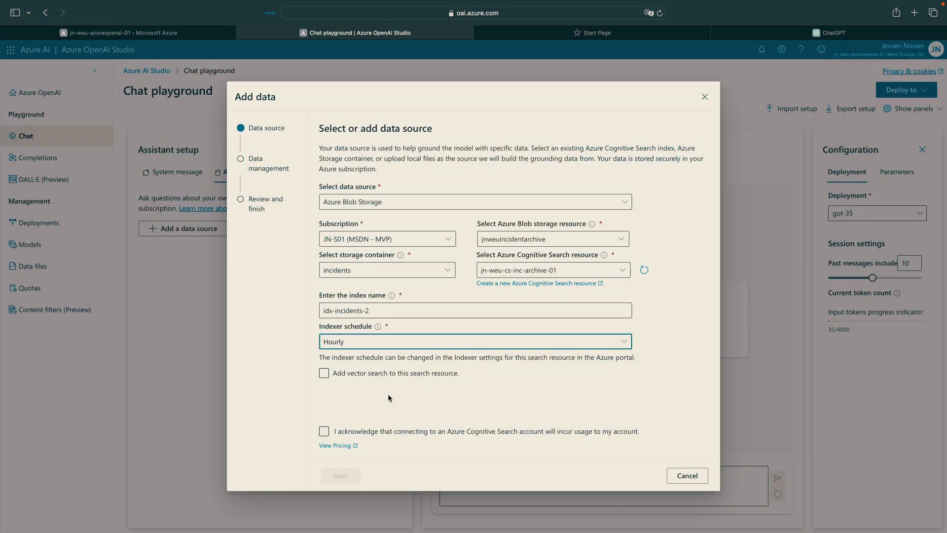
- Acknowledge the Azure Cognitive Search usage charges without adding vector search, and continue to data management
left_click(391, 382)
left_click_drag(429, 403, 457, 390)
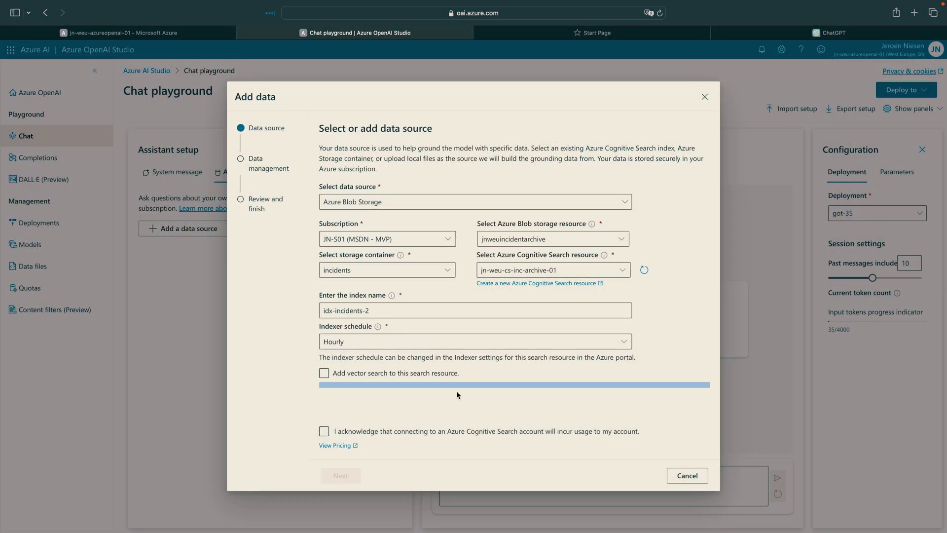
left_click(324, 431)
left_click(324, 431)
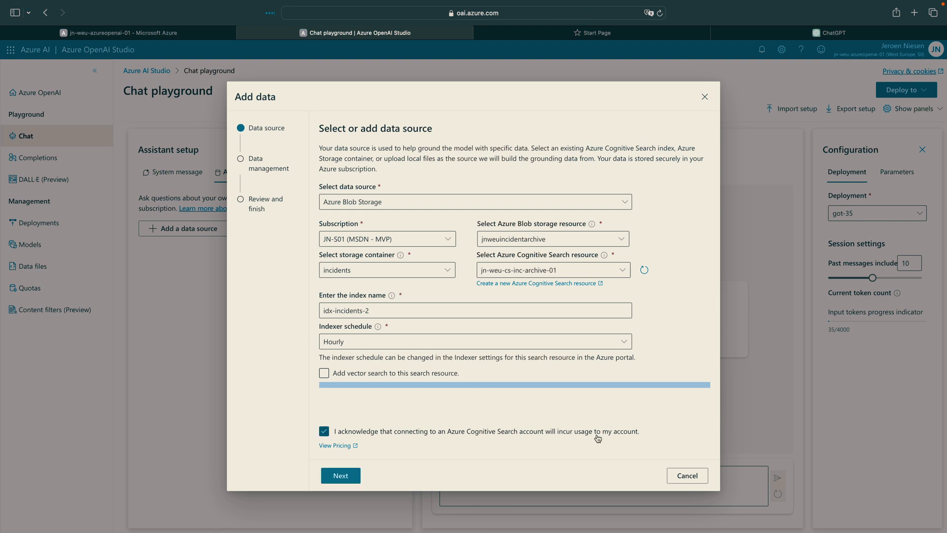
left_click(350, 476)
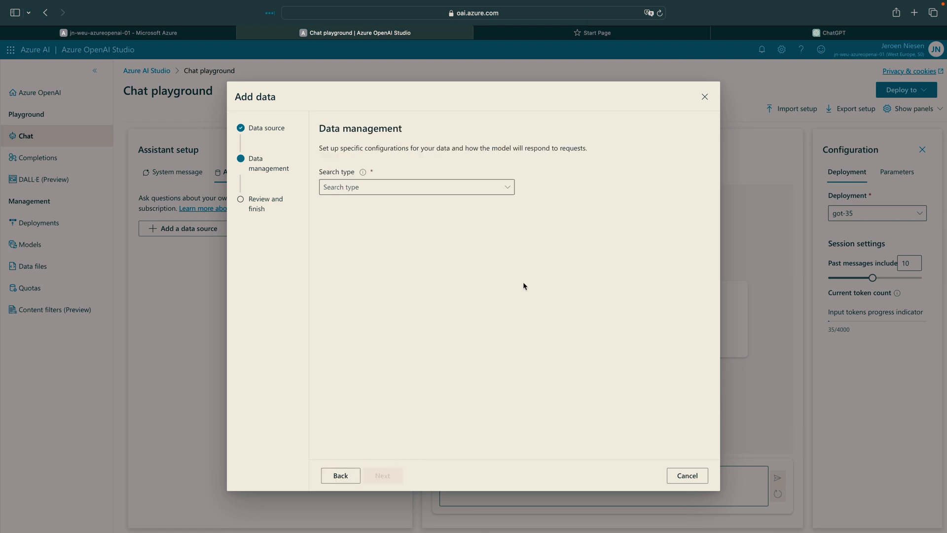
- Set the search type to Keyword and save the reviewed data source configuration
left_click(508, 187)
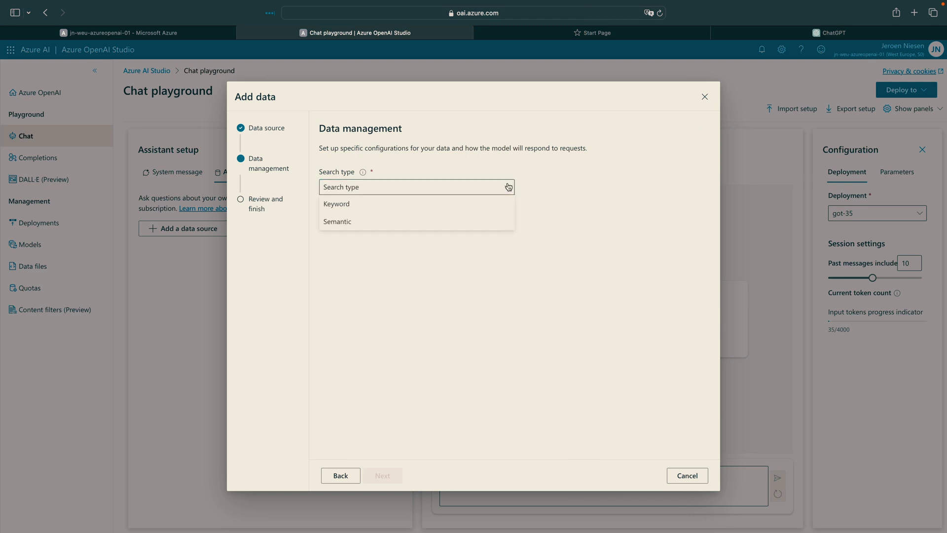
left_click(357, 205)
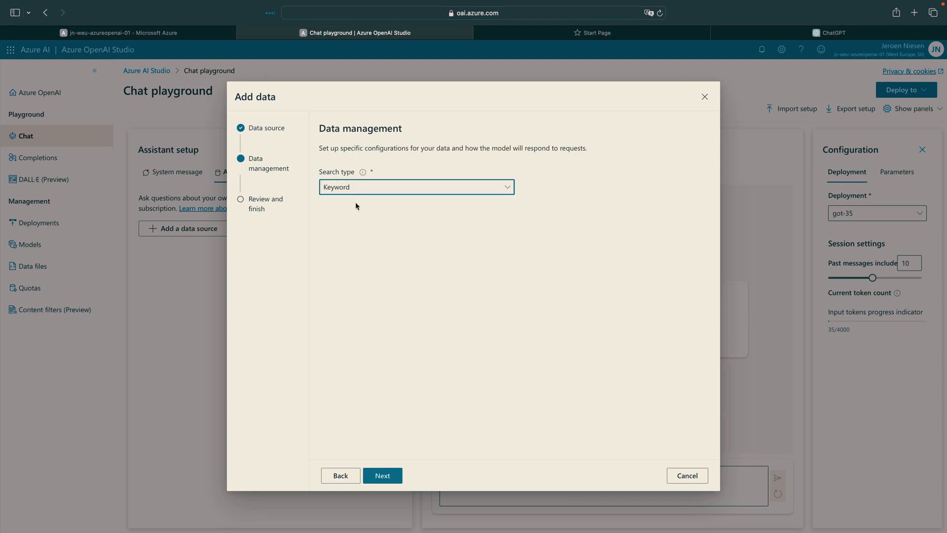
left_click(387, 476)
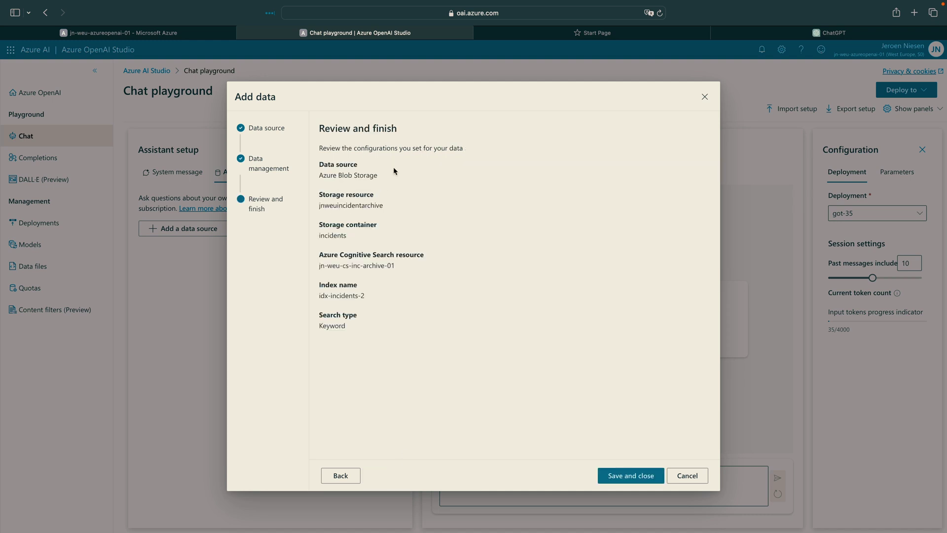
left_click(626, 476)
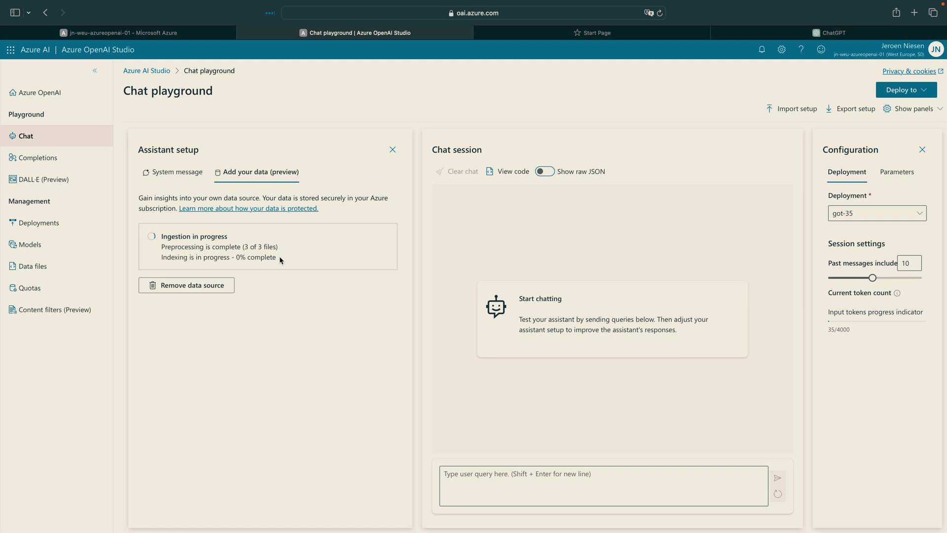
- Examine the assistant's system message, especially its instructions about incidents and indexed documents, and return to the data source settings
left_click(190, 177)
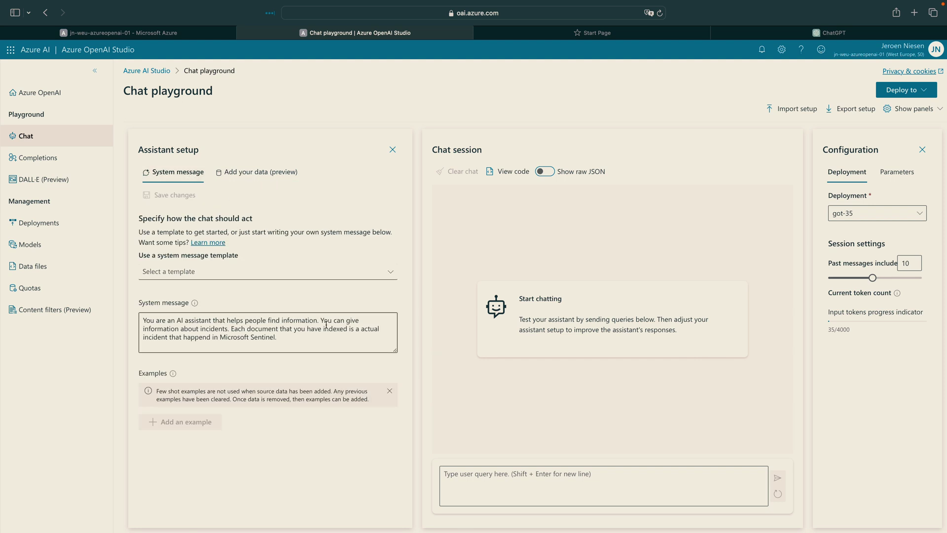
left_click_drag(320, 320, 330, 340)
left_click_drag(144, 320, 332, 342)
left_click(325, 341)
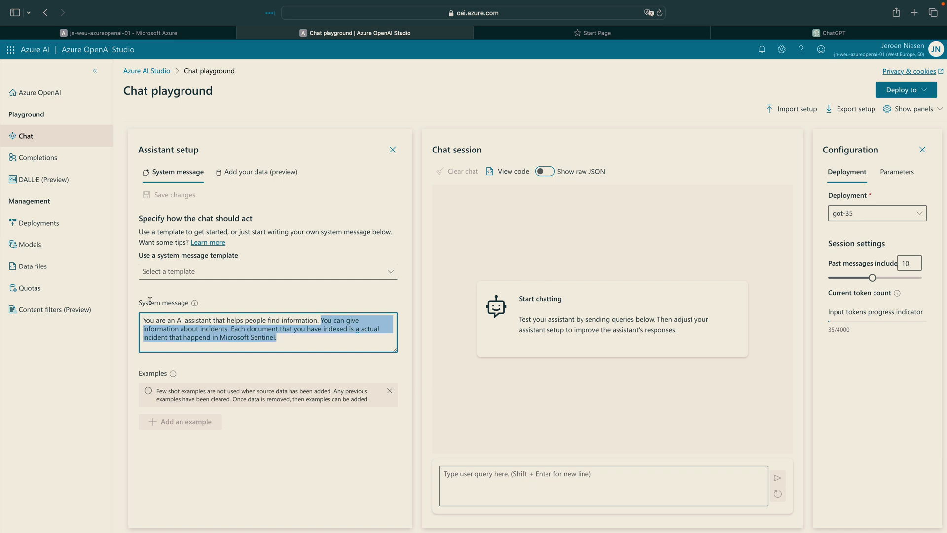
left_click(291, 341)
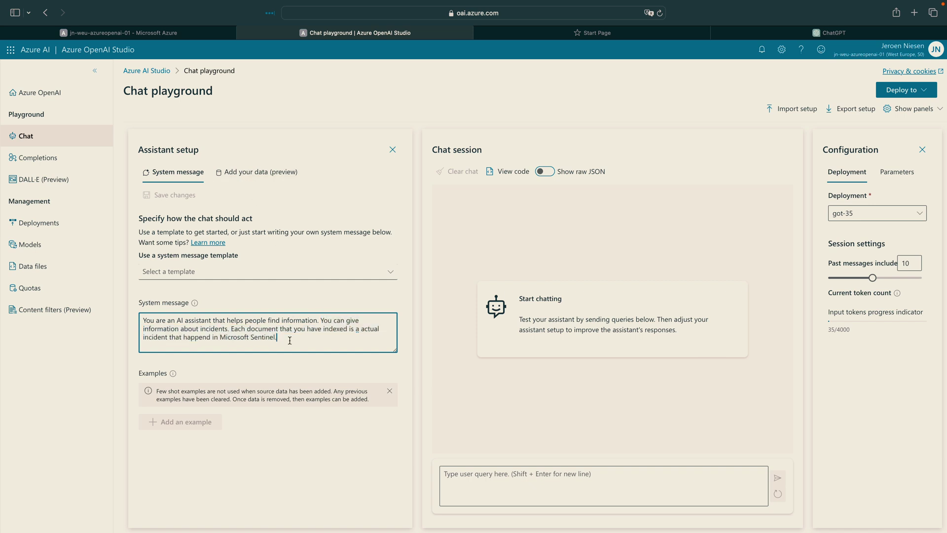
left_click(242, 176)
- Ask the chat assistant "What incidents do you have about EICAR?" and expand the references under its answer
left_click(579, 476)
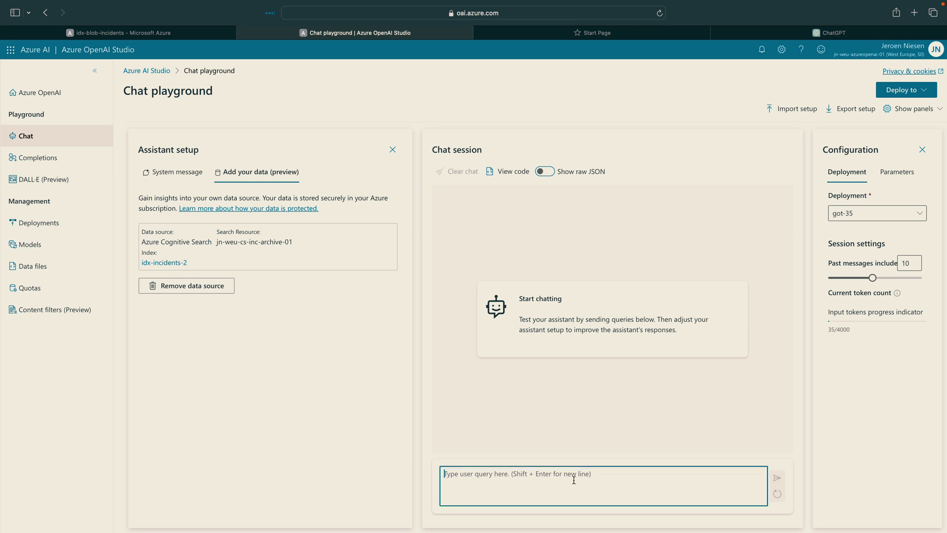
type("What i")
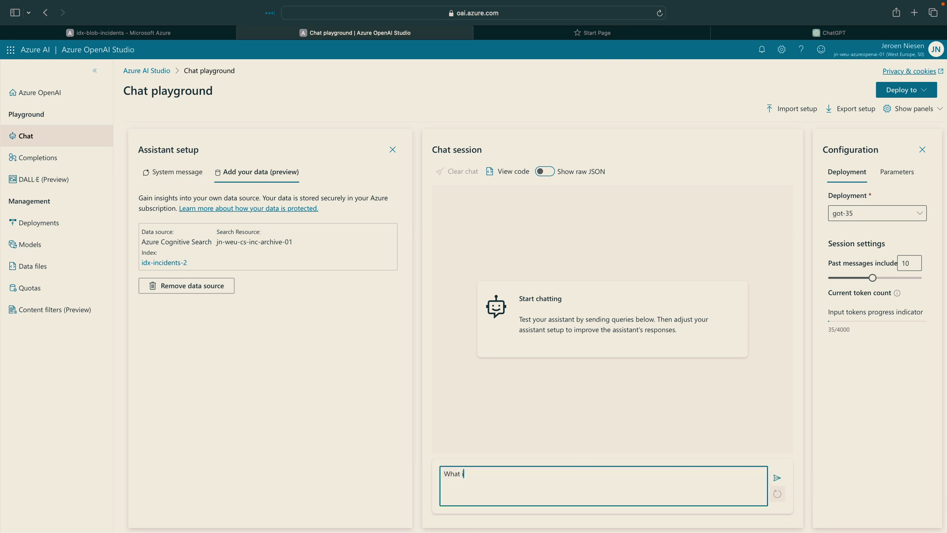
type("ncidents do you have about EICAR?")
key("Return")
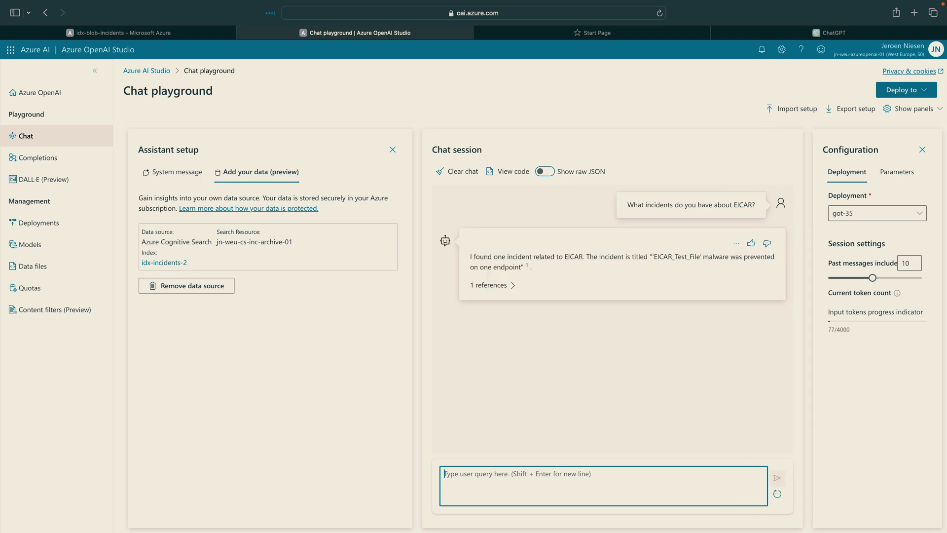
left_click(493, 286)
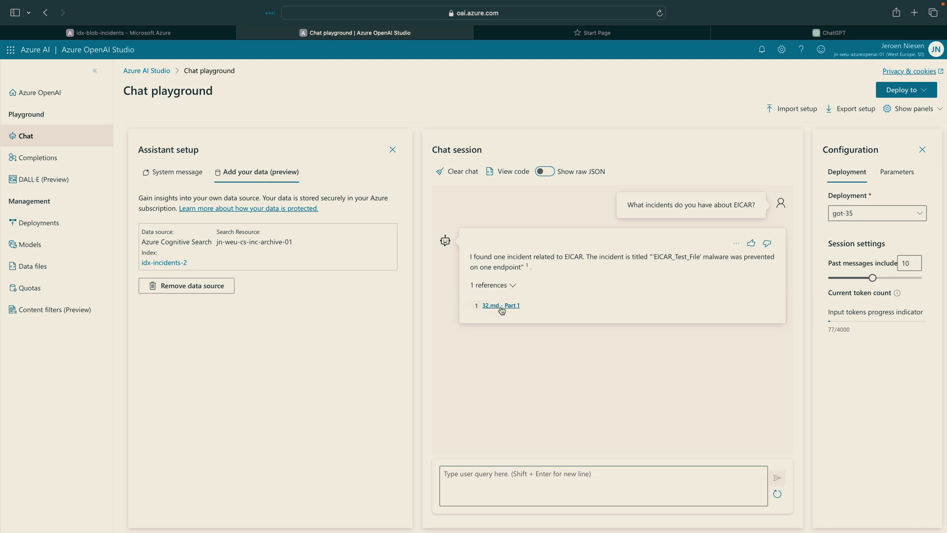